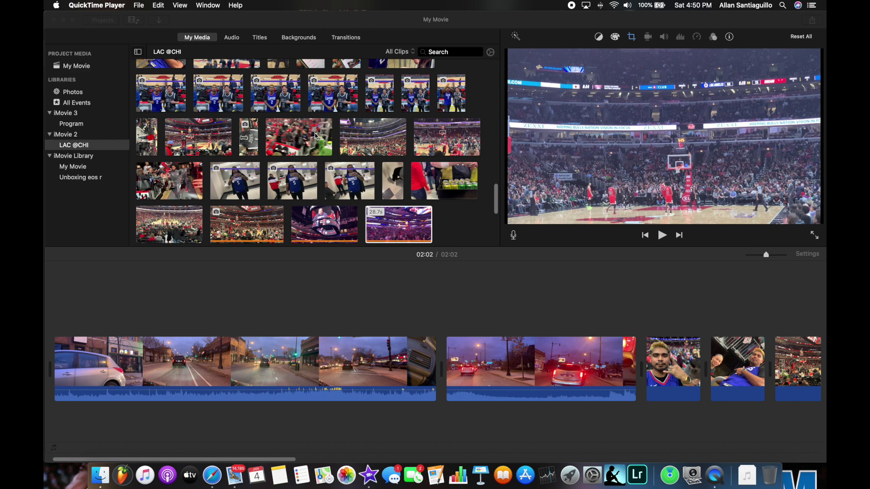
- Look over the earlier movie in iMovie and close the sharing options without exporting
scroll(295, 135, up, 2)
scroll(295, 136, up, 4)
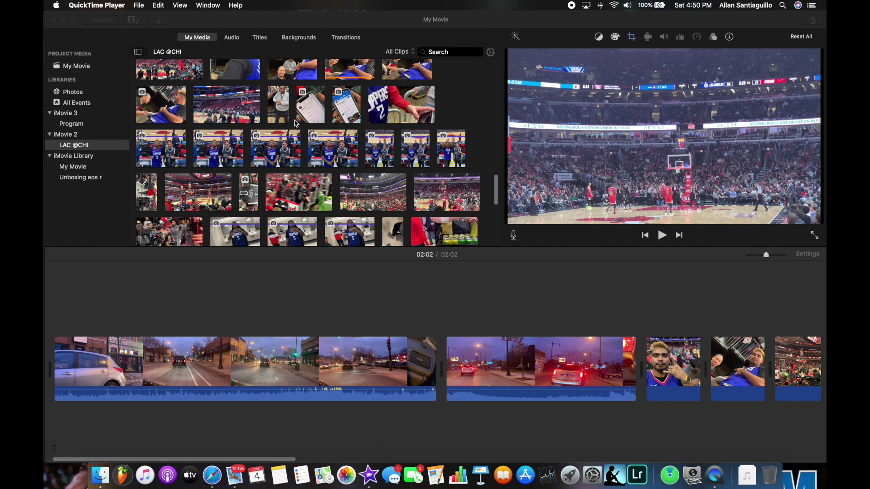
scroll(316, 114, up, 13)
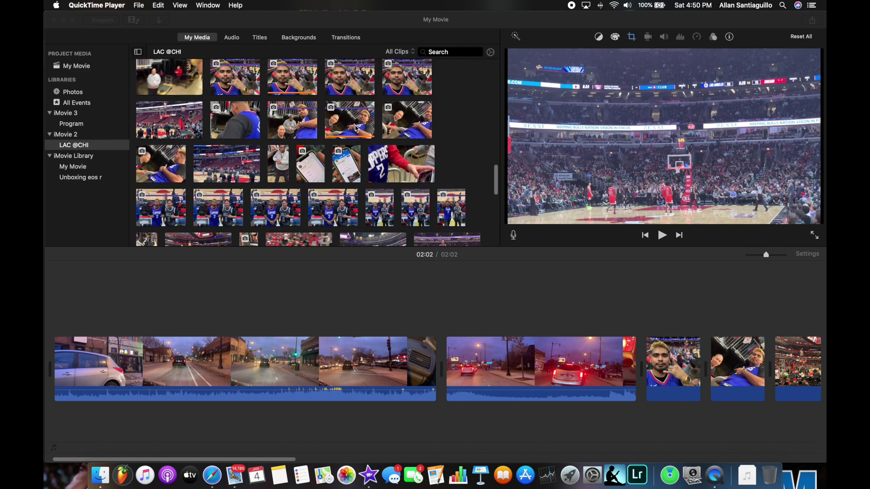
scroll(352, 115, up, 12)
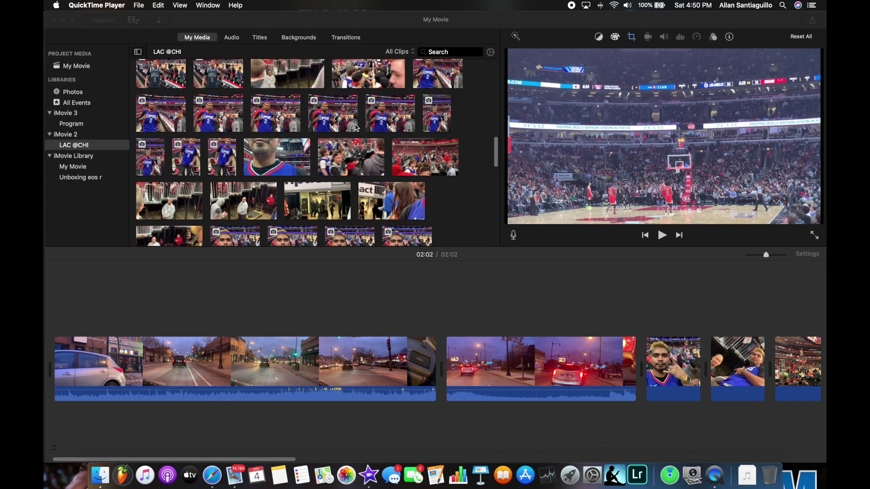
scroll(355, 128, up, 1)
scroll(353, 127, up, 3)
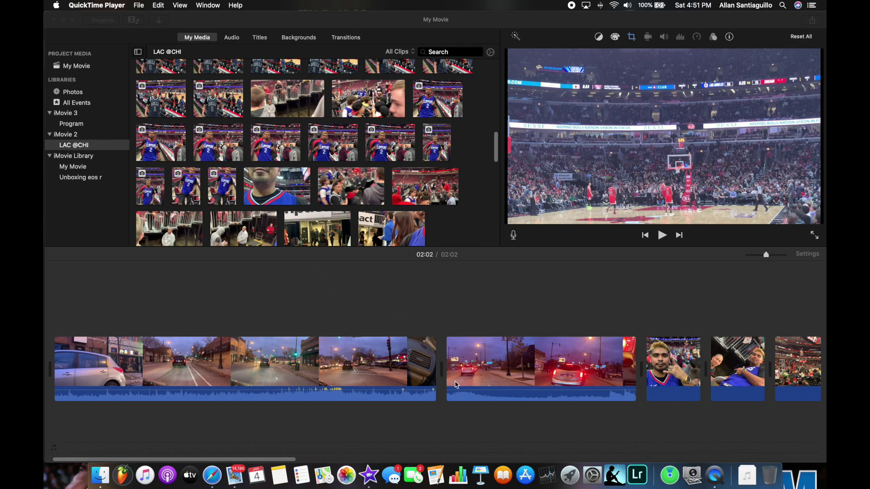
click(459, 384)
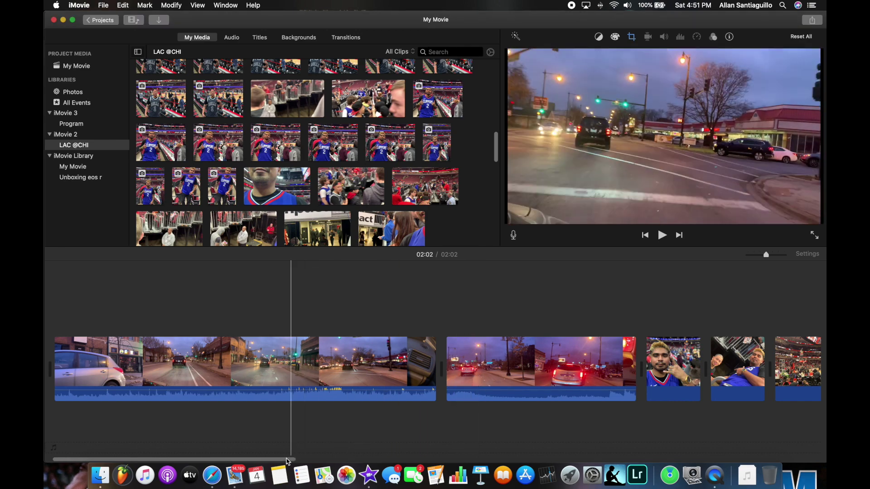
drag(291, 459, 481, 483)
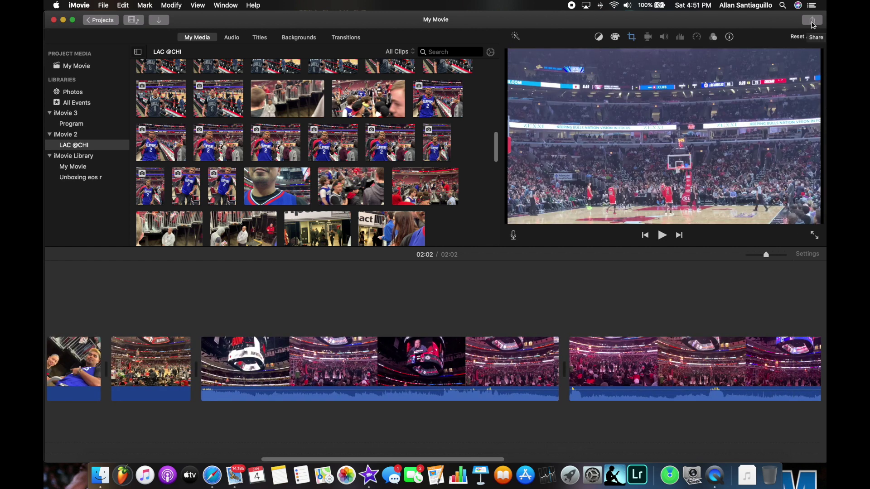
click(813, 25)
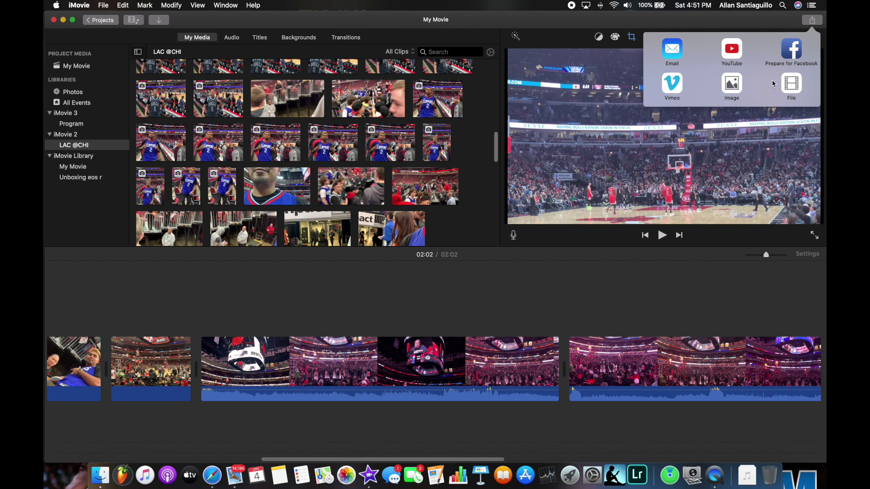
click(712, 21)
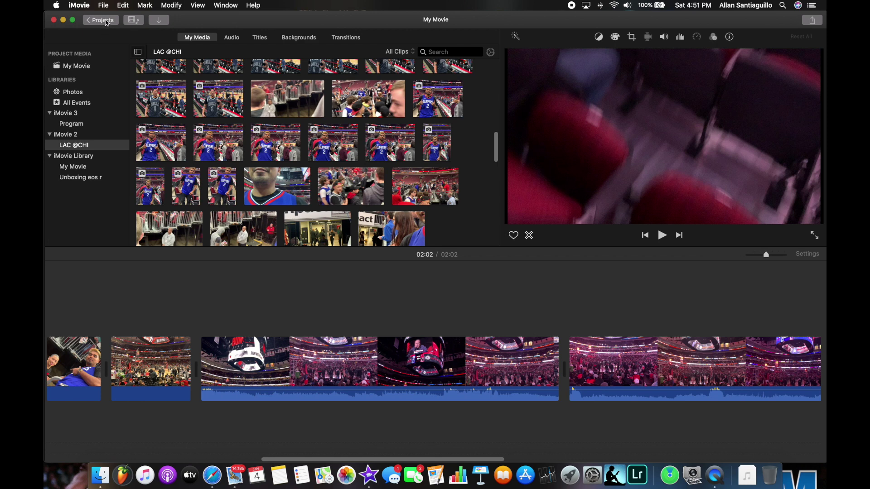
- From the Media view, create a new library named iMovie 4
click(101, 20)
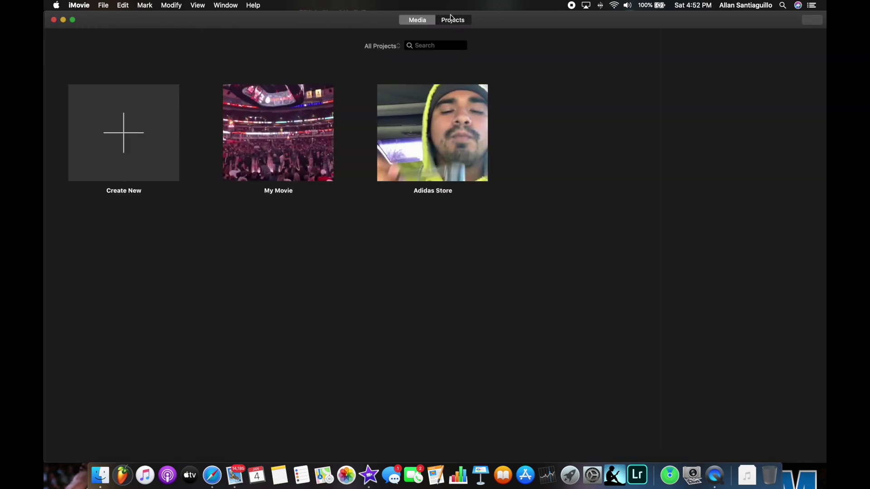
click(424, 21)
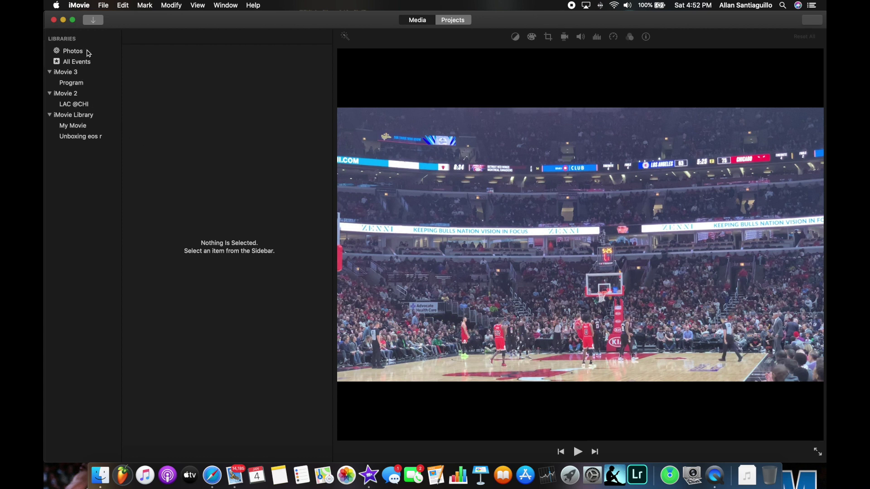
click(103, 5)
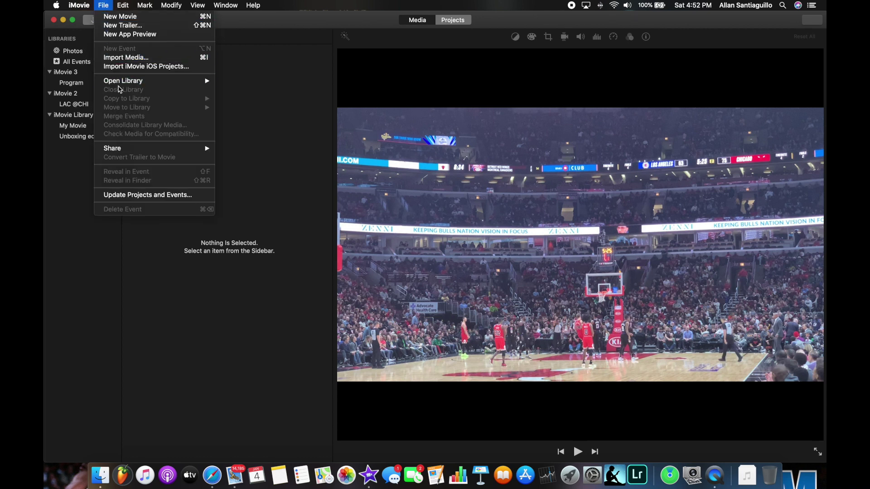
mouse_move(122, 84)
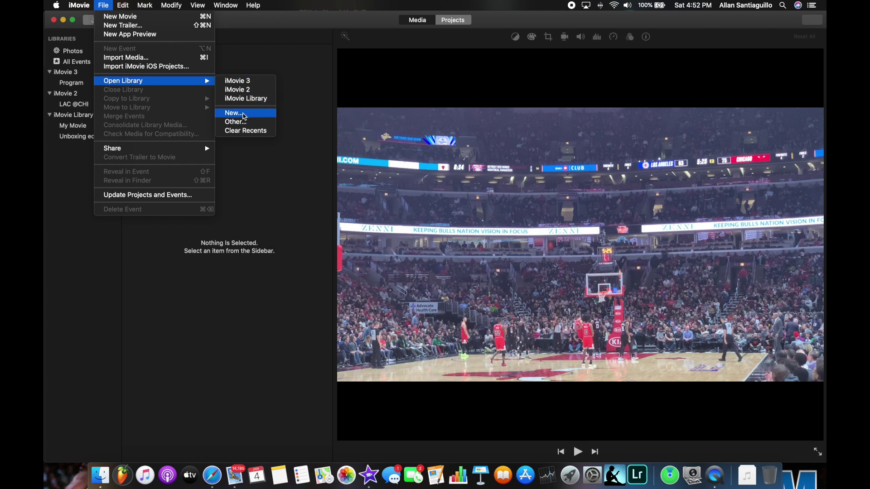
click(245, 116)
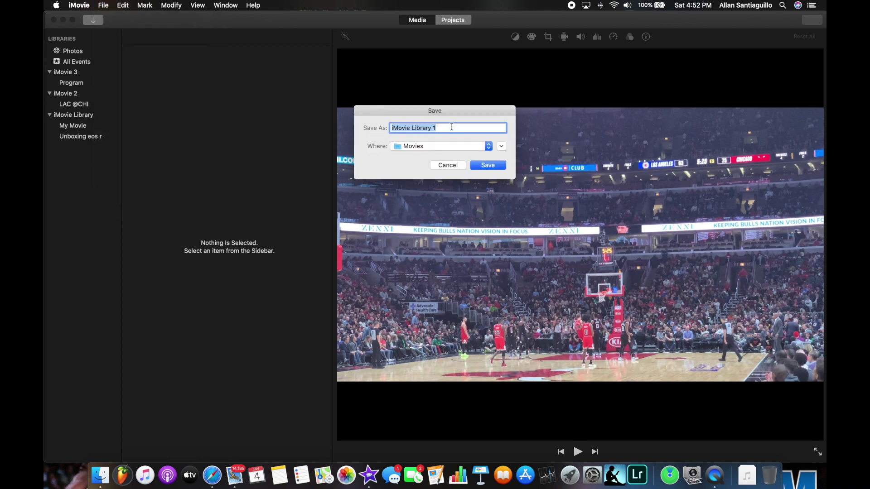
click(447, 130)
drag(440, 129, 419, 128)
text(4)
click(489, 165)
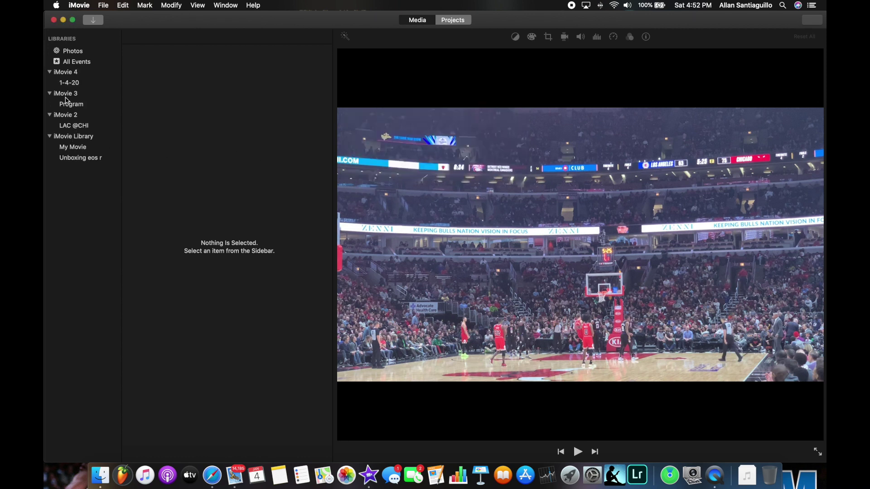
- Rename the library's 1-4-20 event to Bulls Game
click(74, 75)
click(76, 83)
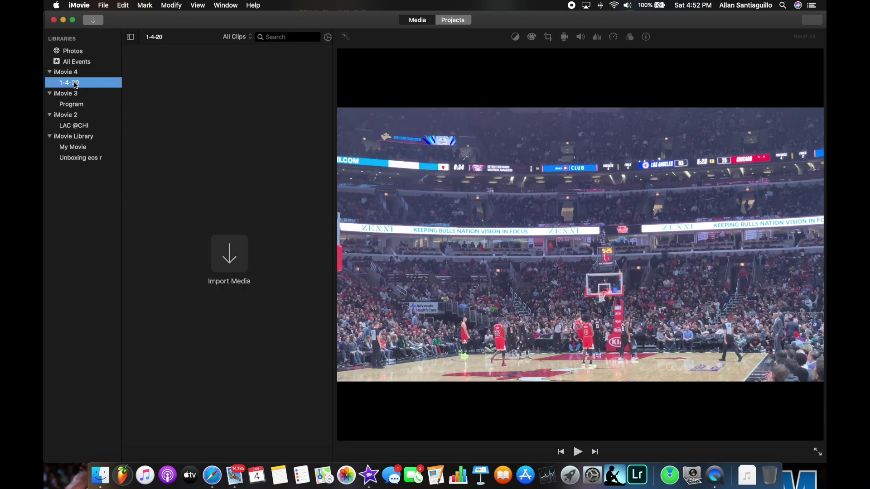
click(76, 86)
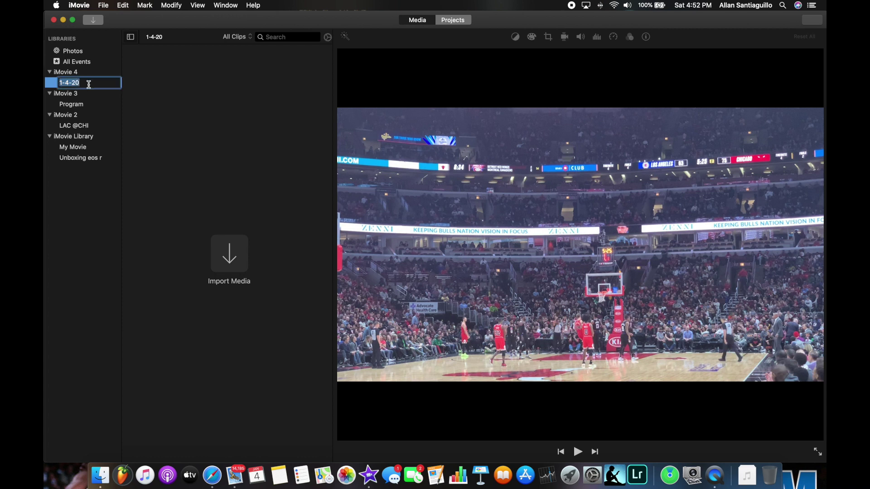
text(Bulls Game)
key(Return)
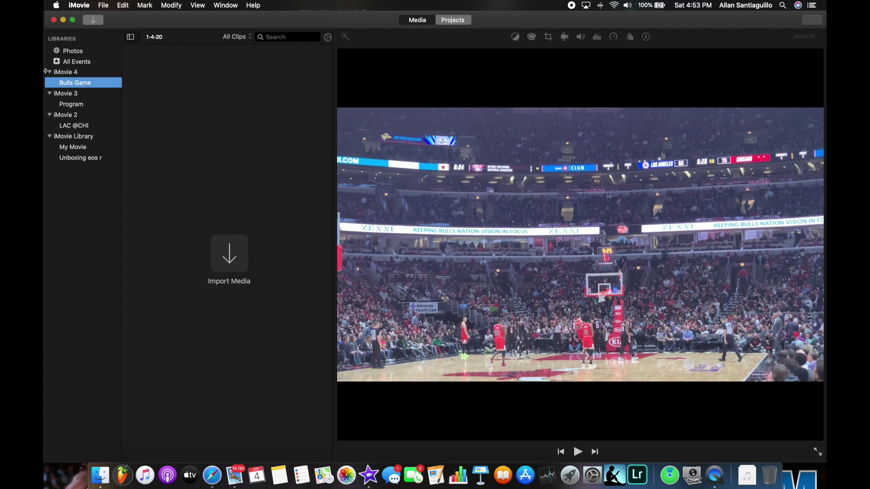
- Bring up the Import window for the Bulls Game event
click(75, 74)
click(75, 84)
click(224, 250)
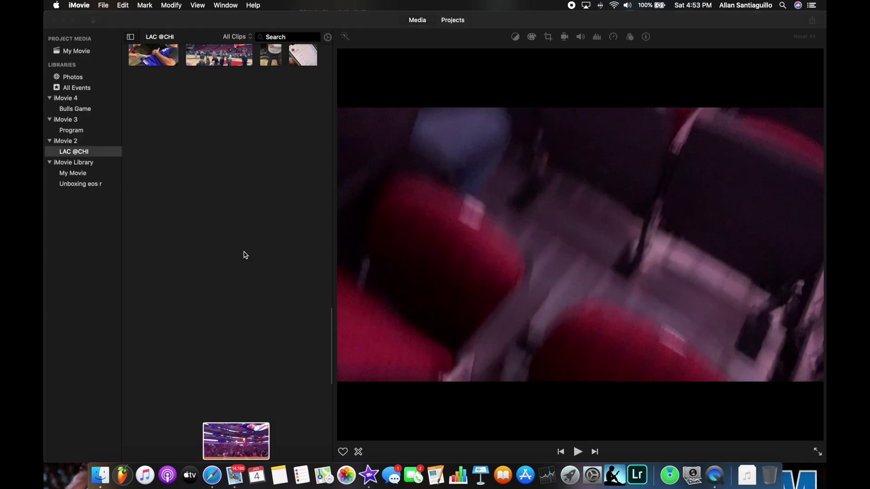
key(super+i)
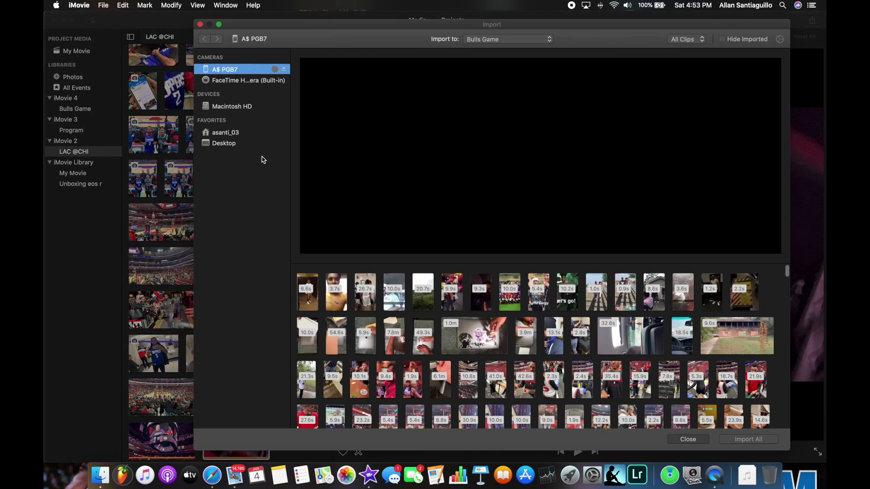
- Eject the phone camera, show its clips again and browse through them
click(285, 69)
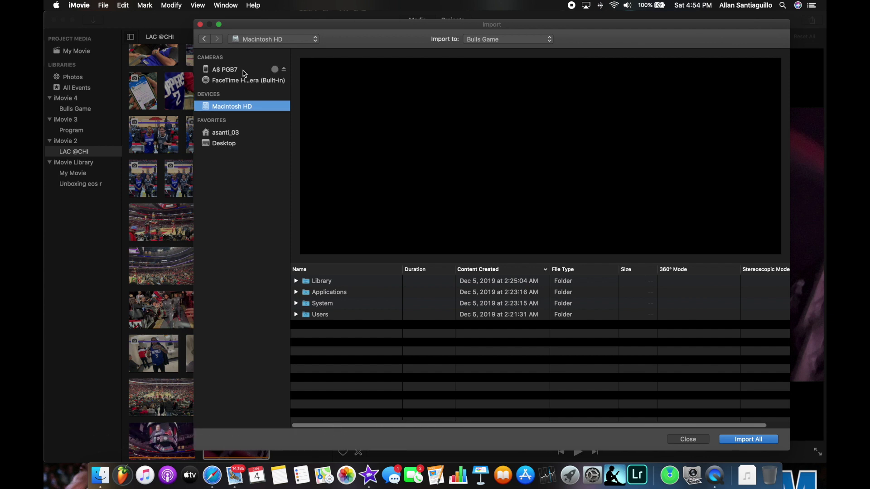
click(244, 71)
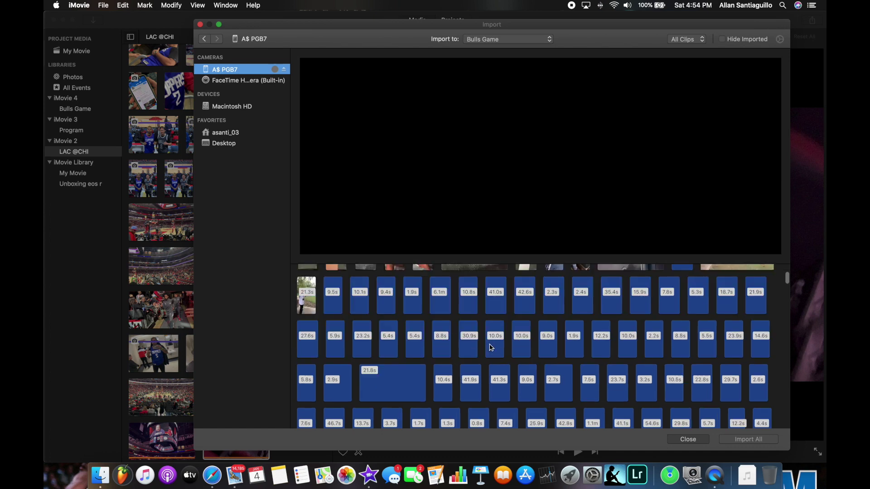
scroll(491, 348, down, 5)
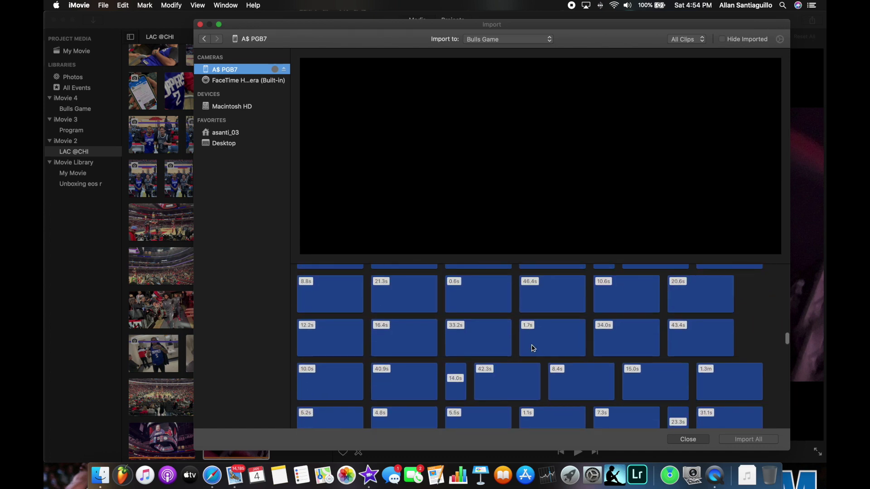
scroll(533, 348, down, 5)
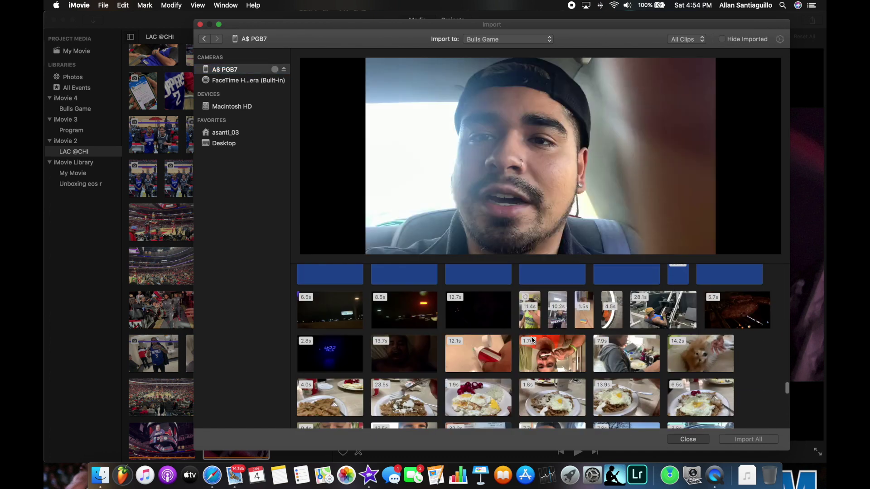
scroll(533, 340, up, 5)
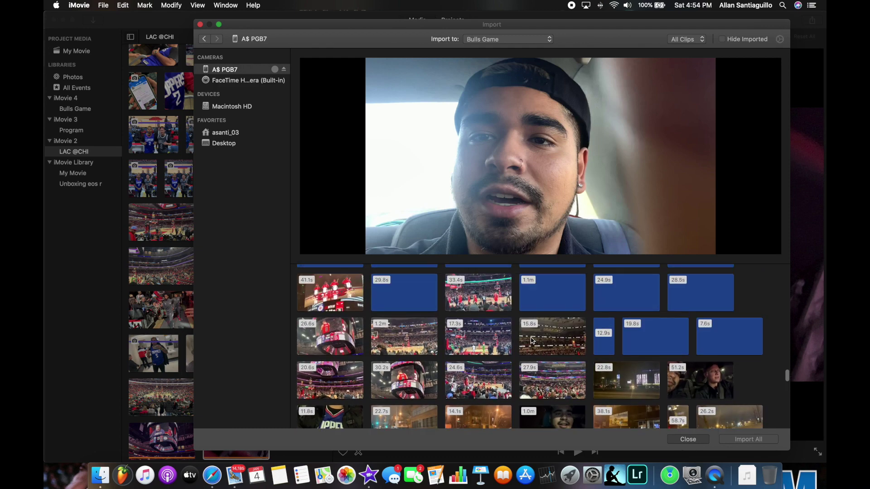
scroll(533, 341, up, 5)
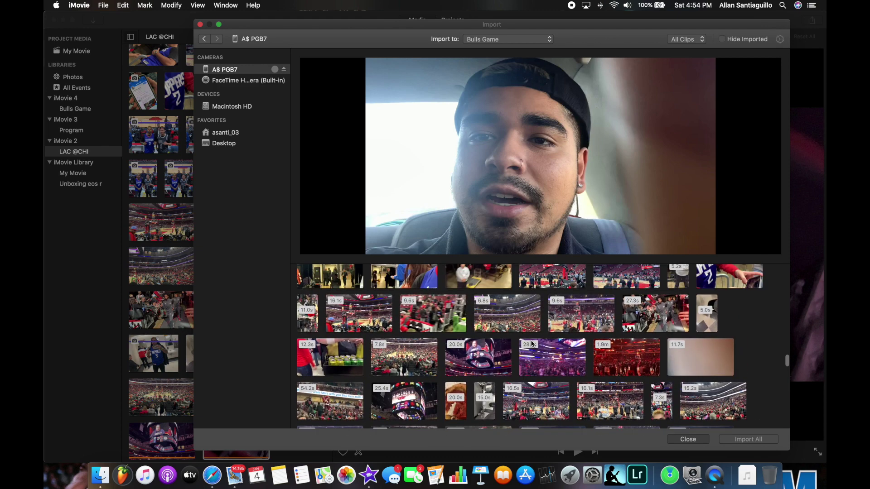
scroll(533, 344, up, 5)
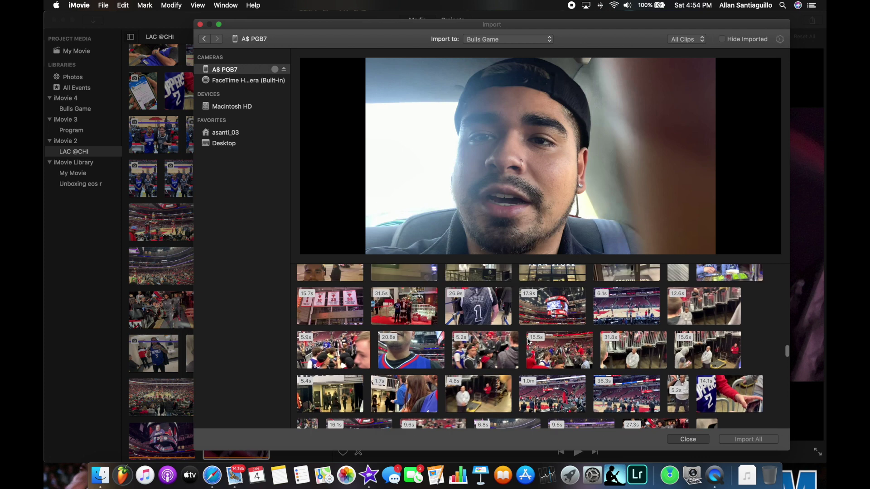
scroll(527, 341, up, 5)
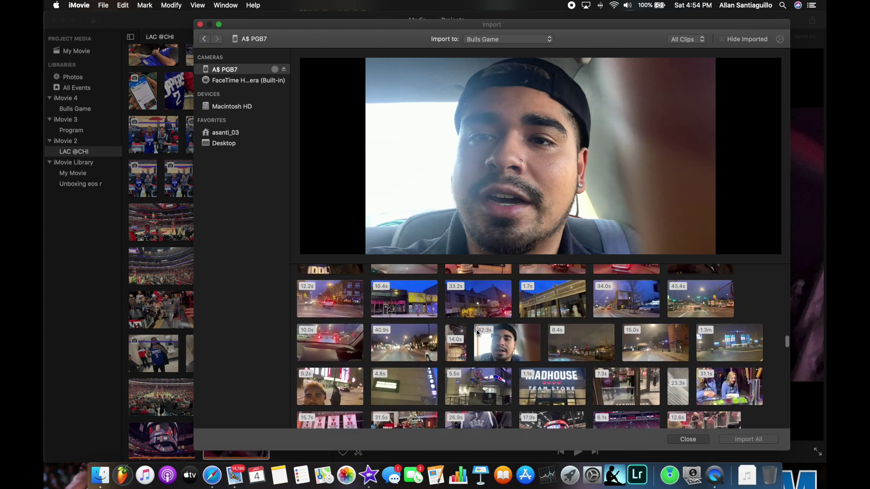
scroll(480, 336, up, 5)
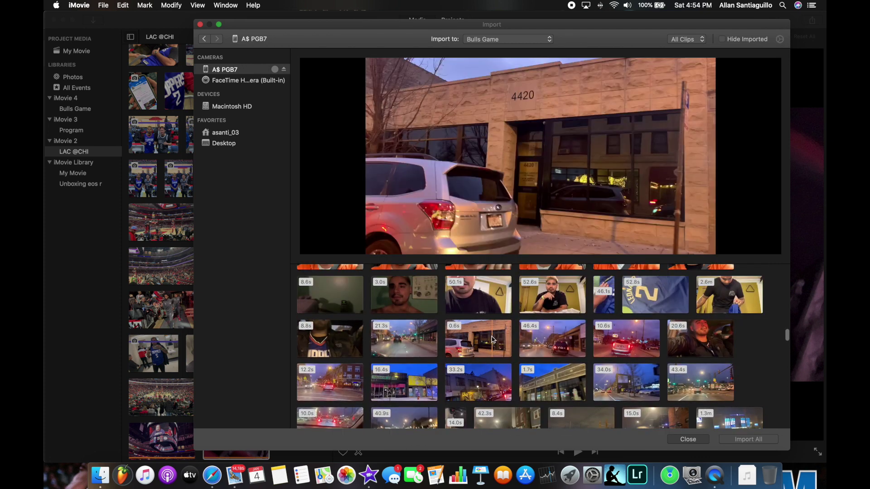
- Select the block of camera clips, starting from the 8.8s clip, to import
scroll(493, 339, down, 5)
scroll(489, 338, up, 2)
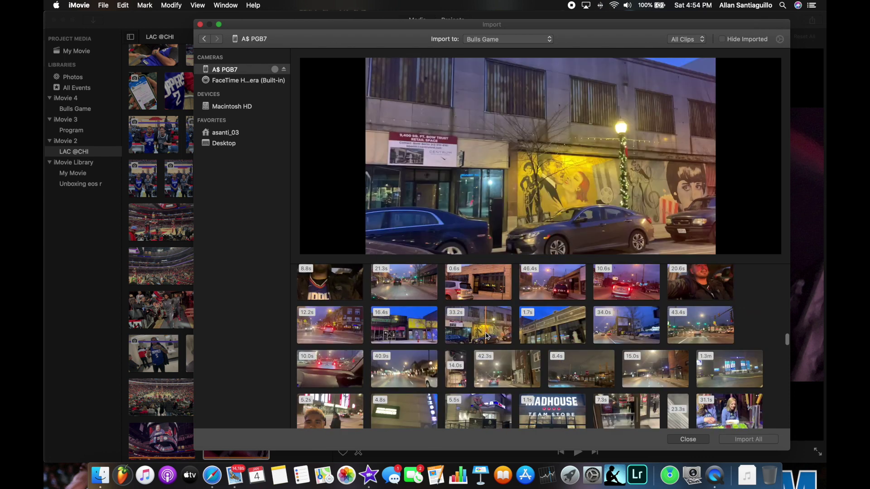
scroll(485, 337, down, 1)
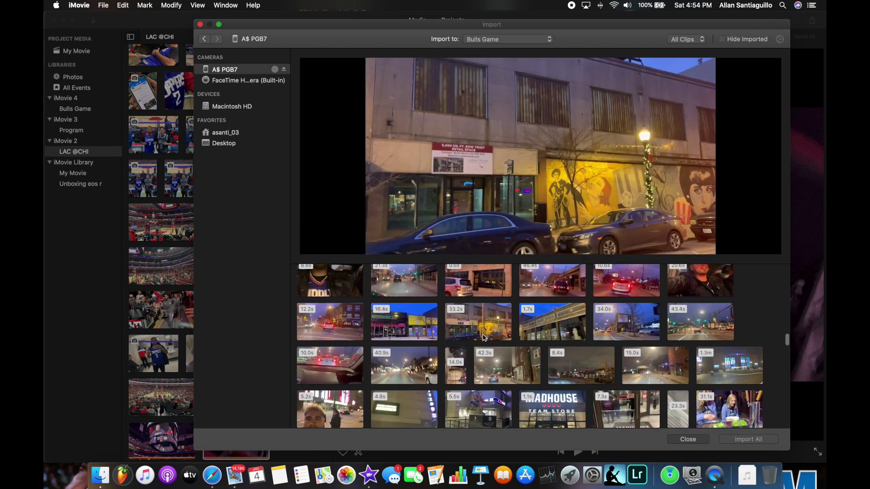
scroll(484, 338, up, 2)
scroll(484, 338, up, 1)
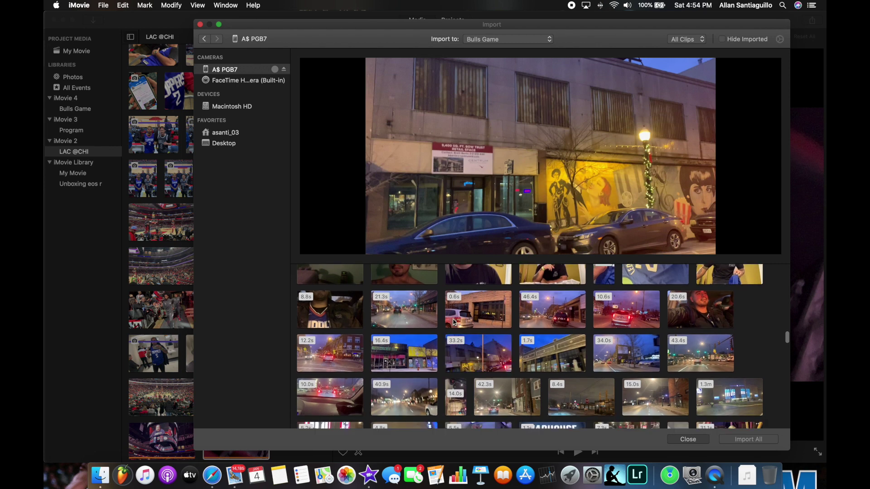
click(298, 291)
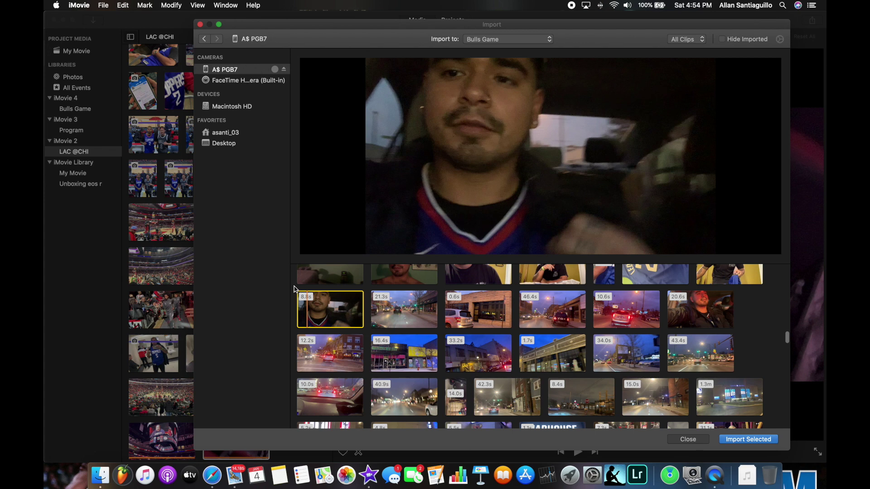
drag(294, 289, 766, 301)
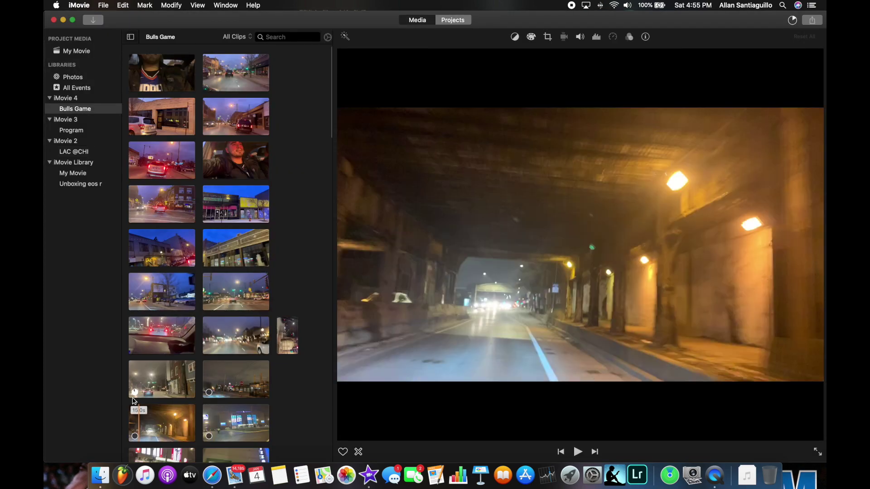
- Scroll through the imported Bulls Game clips, then switch to the Projects overview
scroll(166, 382, down, 3)
scroll(165, 382, down, 10)
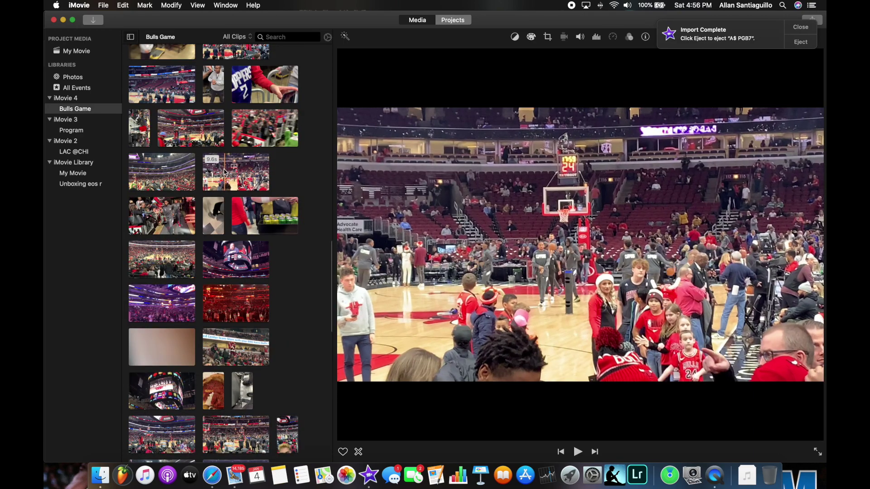
scroll(226, 179, up, 10)
scroll(224, 187, up, 5)
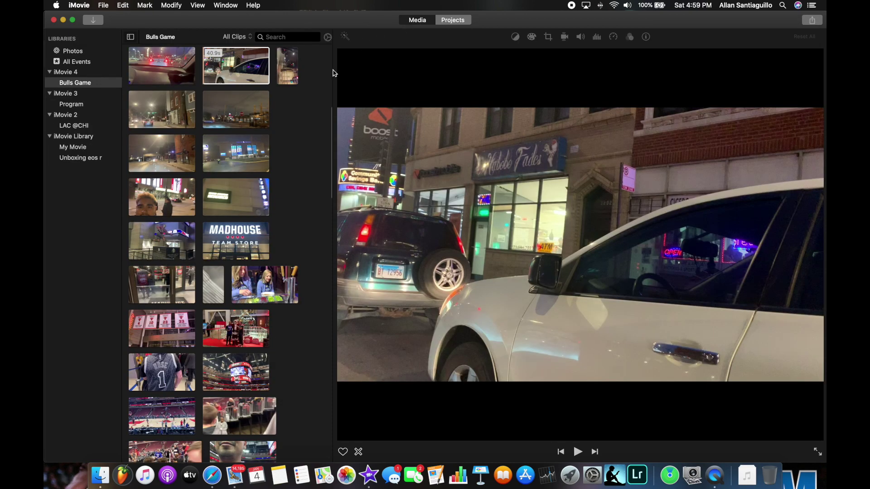
scroll(237, 182, up, 10)
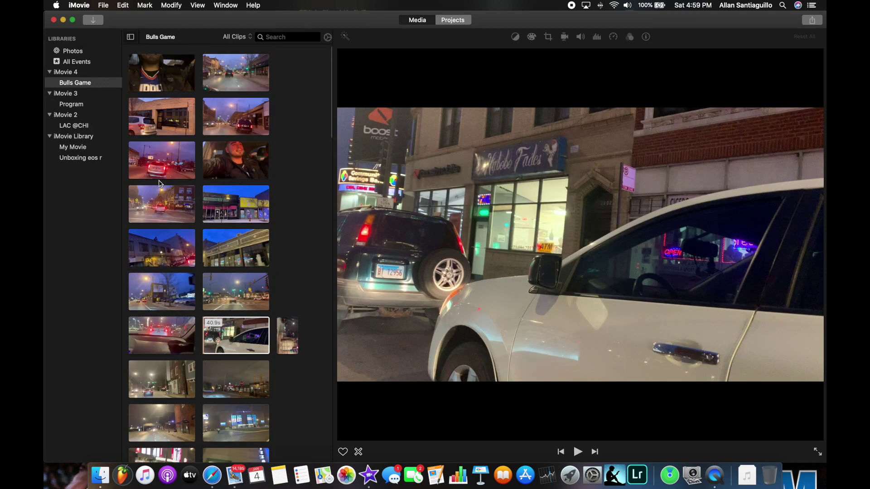
scroll(194, 186, down, 15)
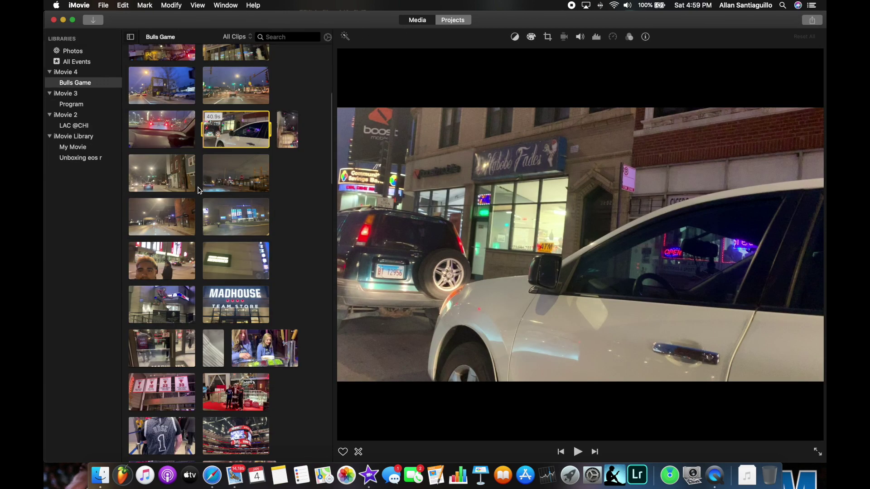
scroll(190, 202, down, 15)
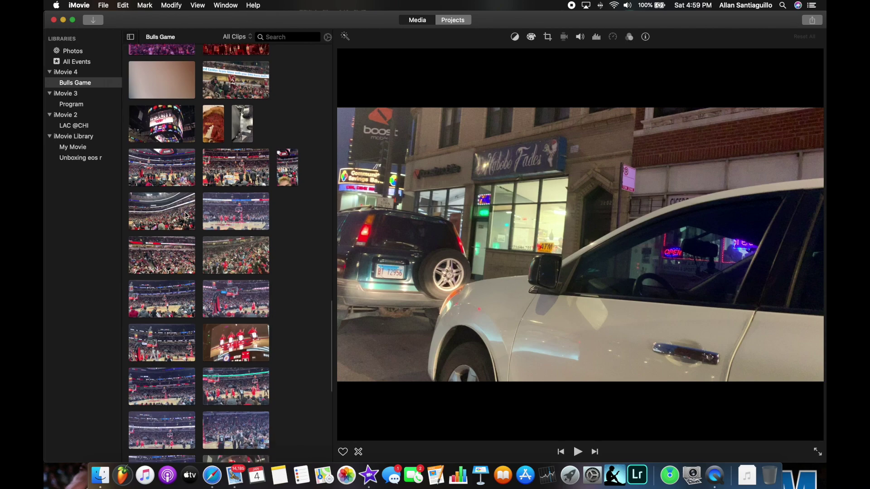
scroll(202, 187, up, 10)
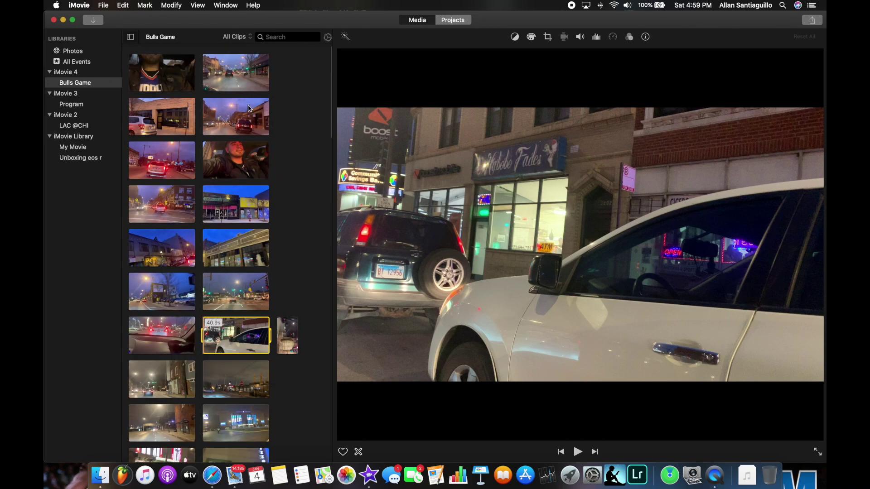
click(452, 21)
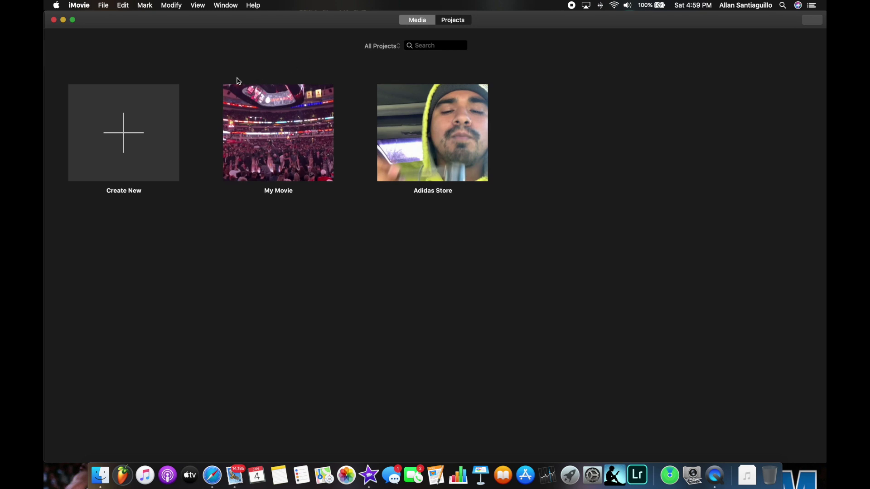
- Create a new Movie project, not a trailer, in the iMovie 4 library
click(144, 140)
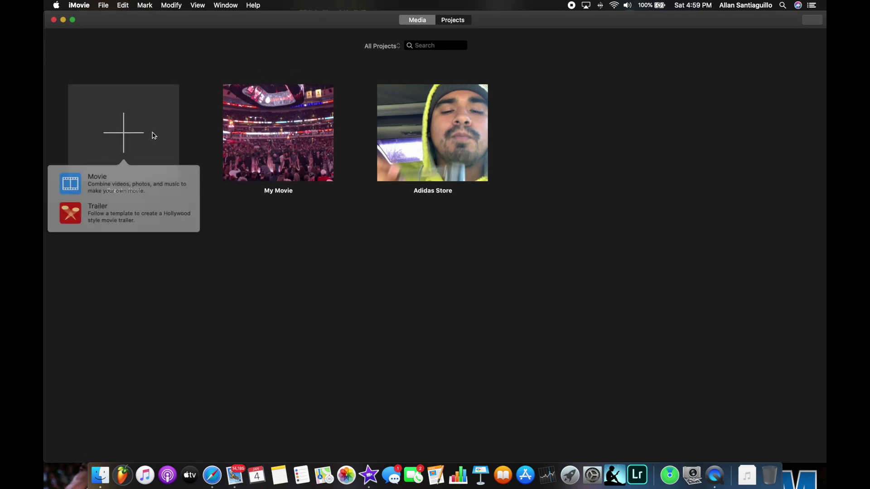
click(140, 188)
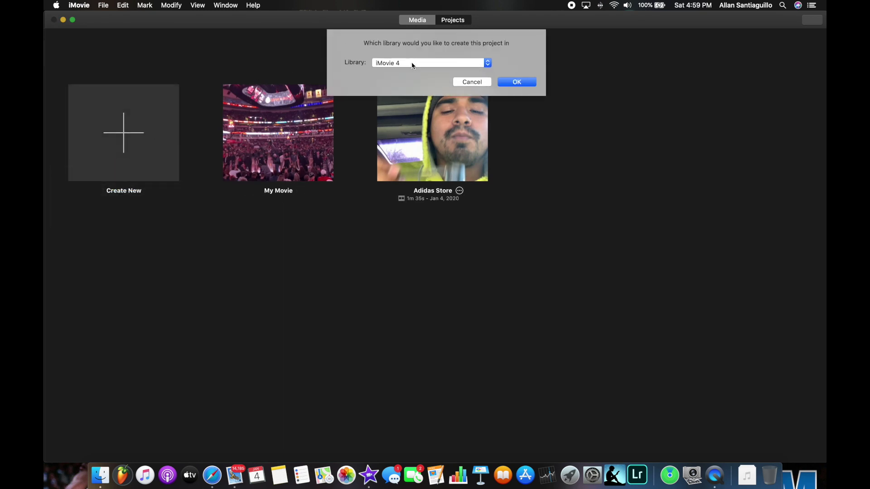
click(517, 82)
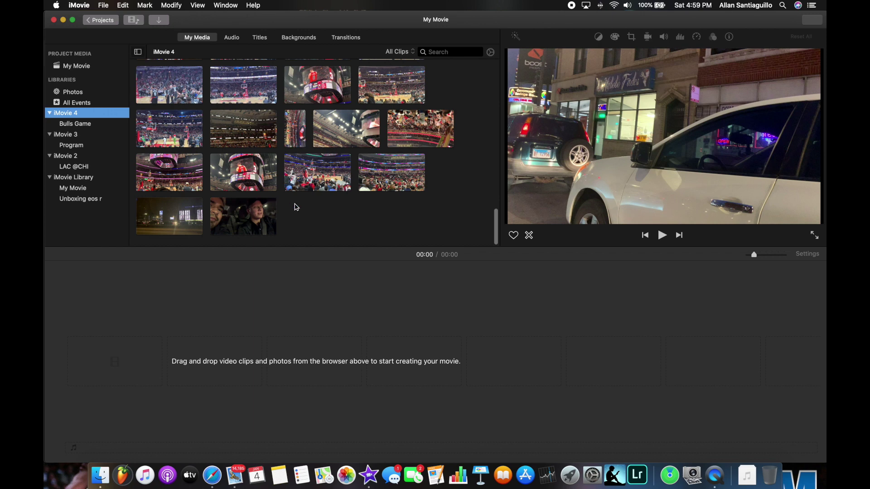
- Select every clip in the iMovie 4 library and place them on the project timeline
drag(296, 233, 184, 36)
click(452, 112)
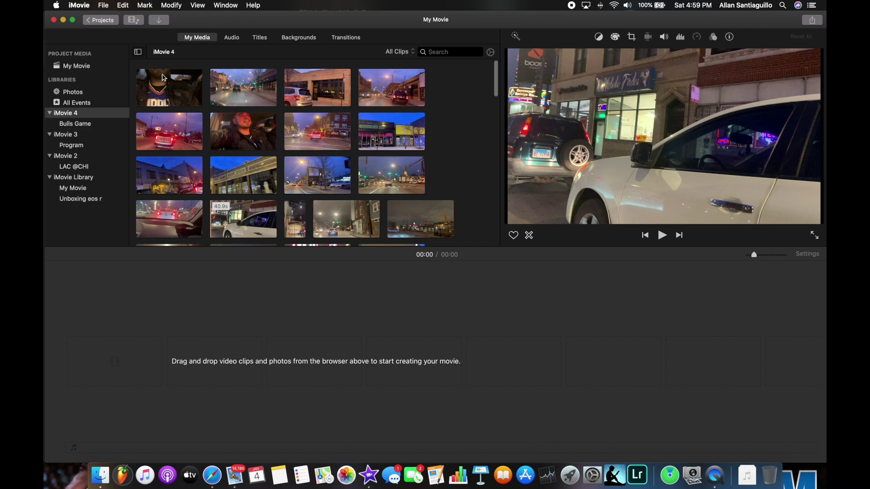
drag(134, 68, 284, 375)
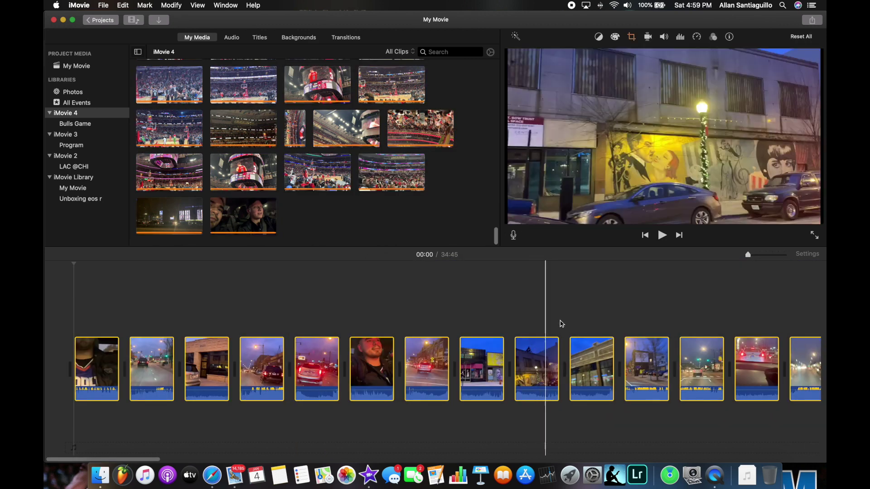
click(696, 429)
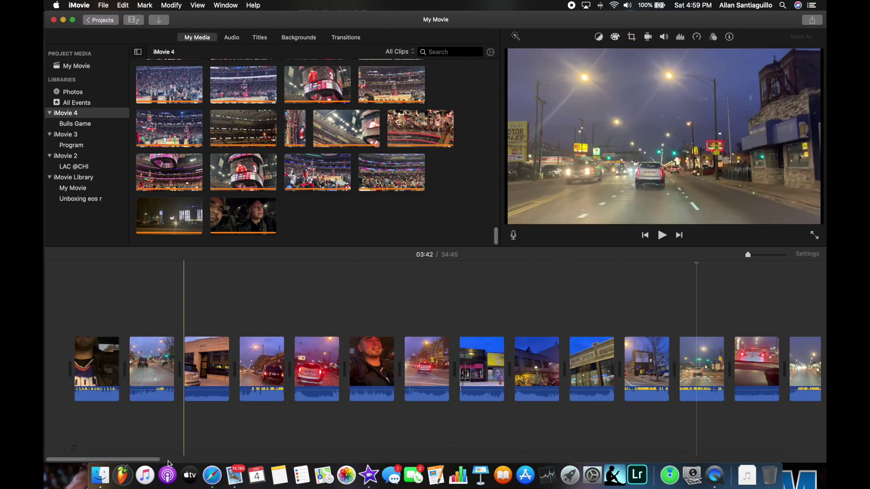
drag(150, 462, 433, 461)
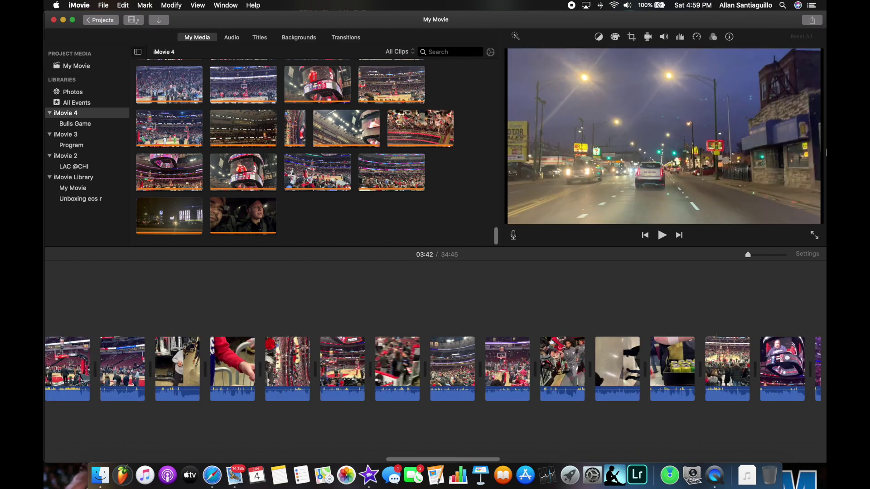
click(812, 21)
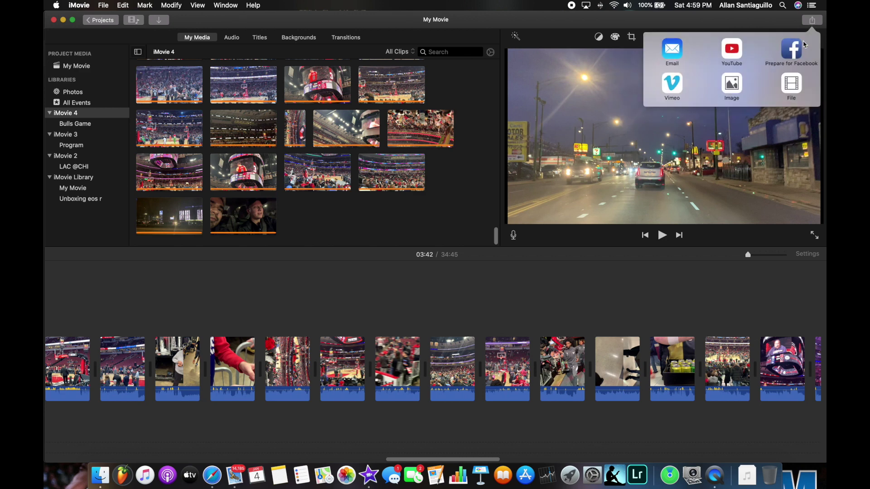
- Export as a file at High quality with Better Quality compression, named Bulls Game, to the Desktop
click(792, 82)
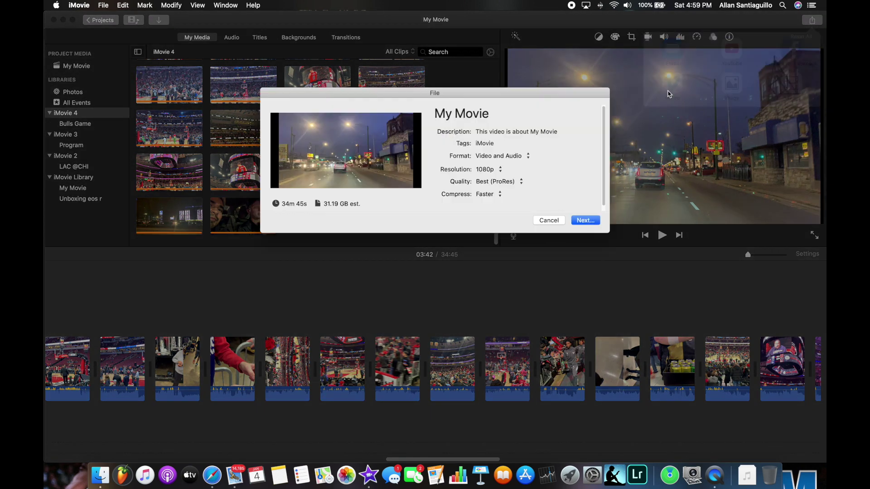
scroll(503, 176, down, 1)
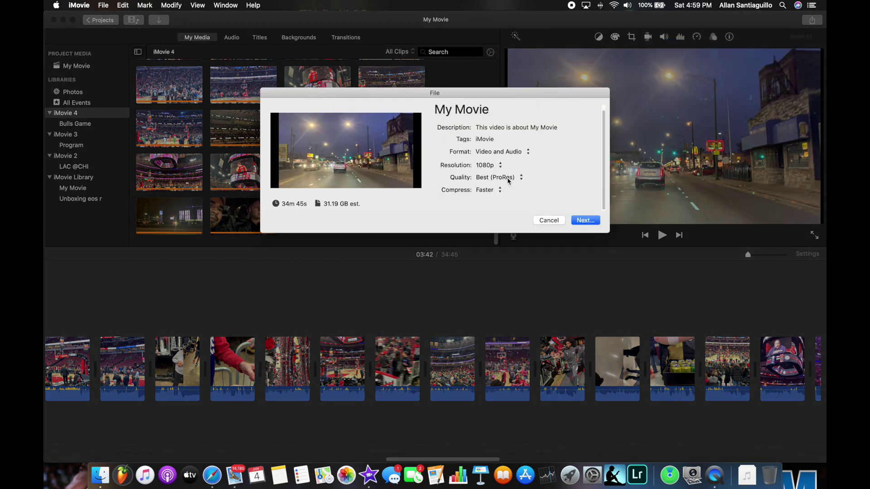
click(508, 179)
click(507, 169)
click(492, 191)
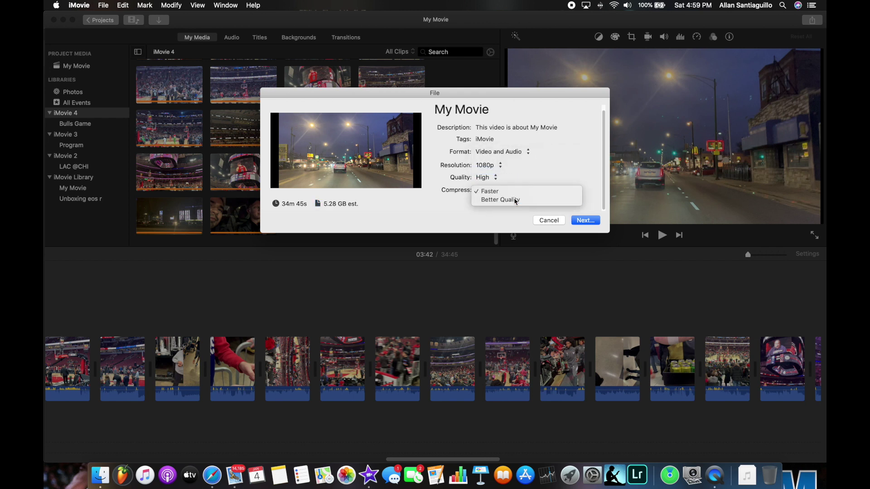
click(509, 199)
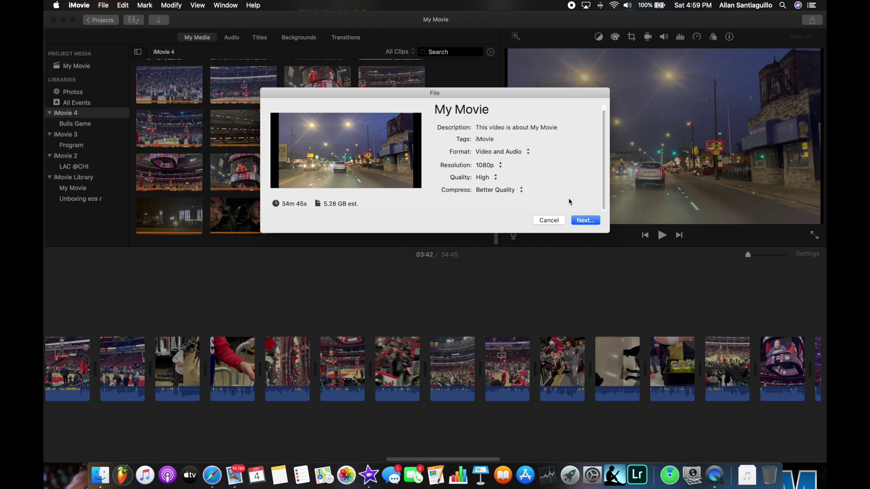
click(584, 221)
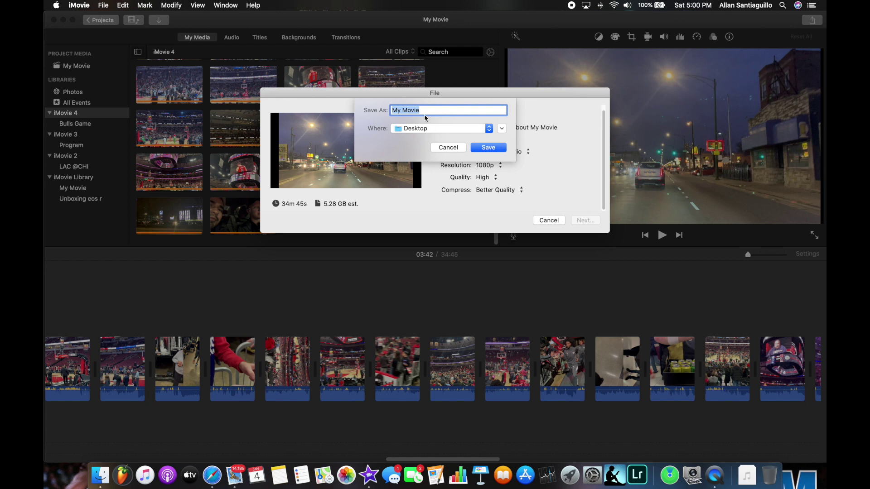
text(B)
click(483, 147)
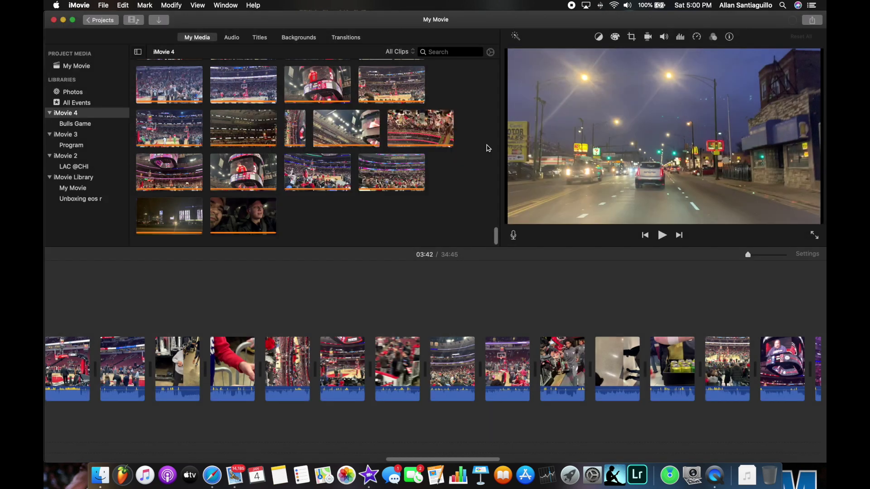
- Cancel the running Bulls Game export from the toolbar progress indicator
click(792, 21)
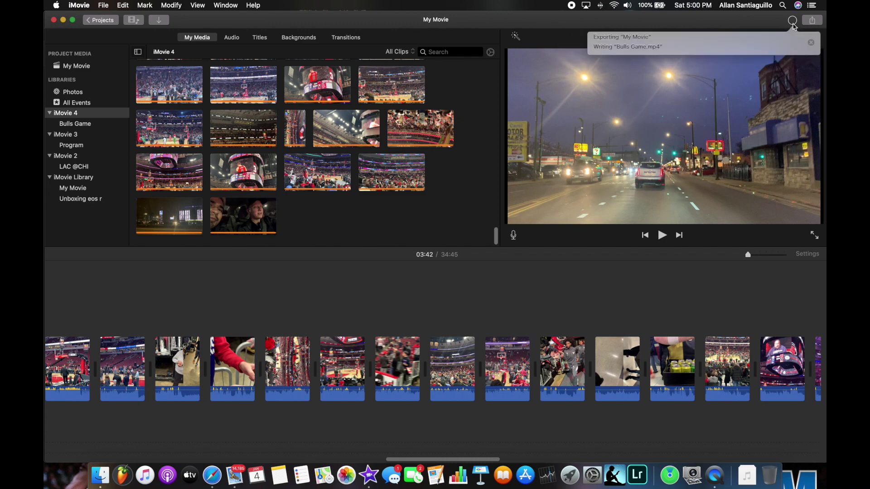
click(811, 44)
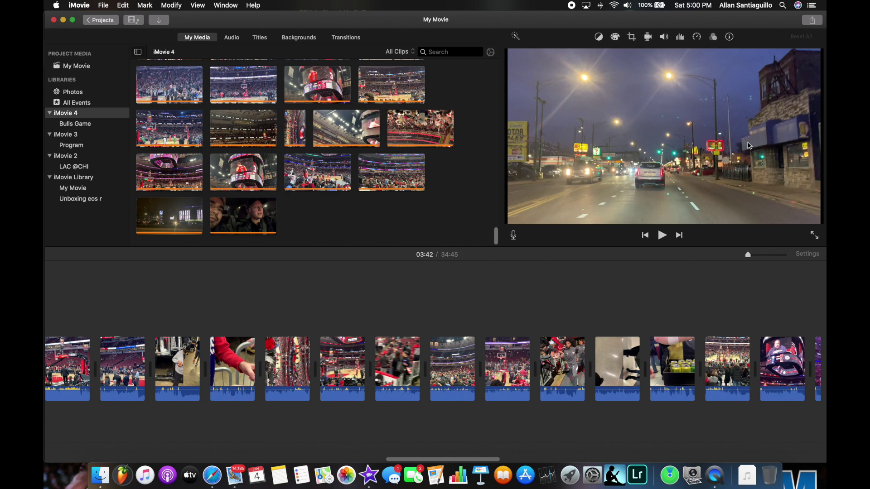